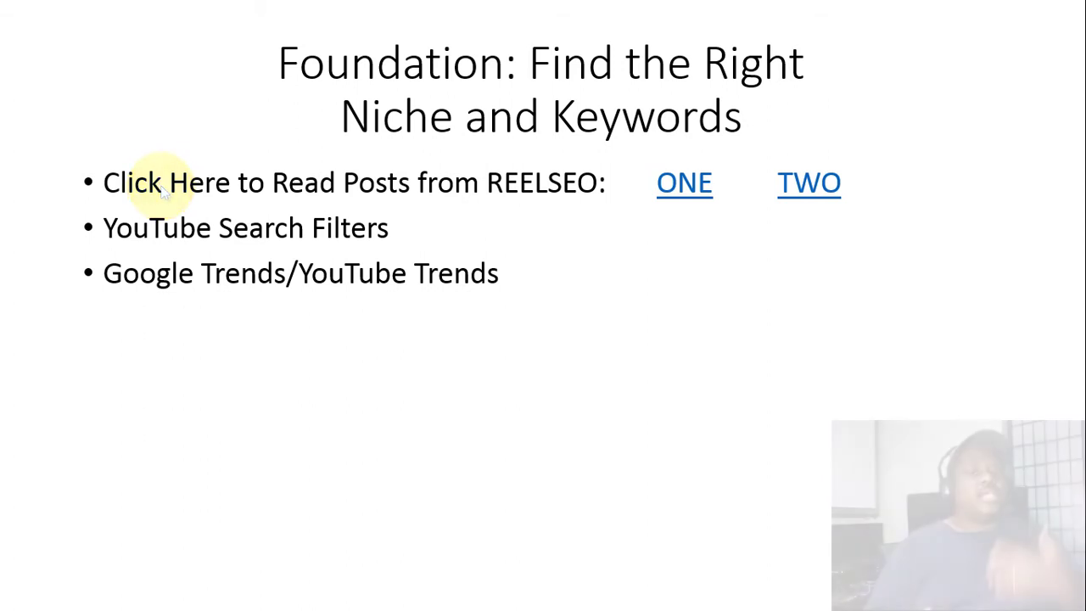
- Switch from the slides to Google Trends in the browser and explore the search term "dog training"
left_click(164, 193)
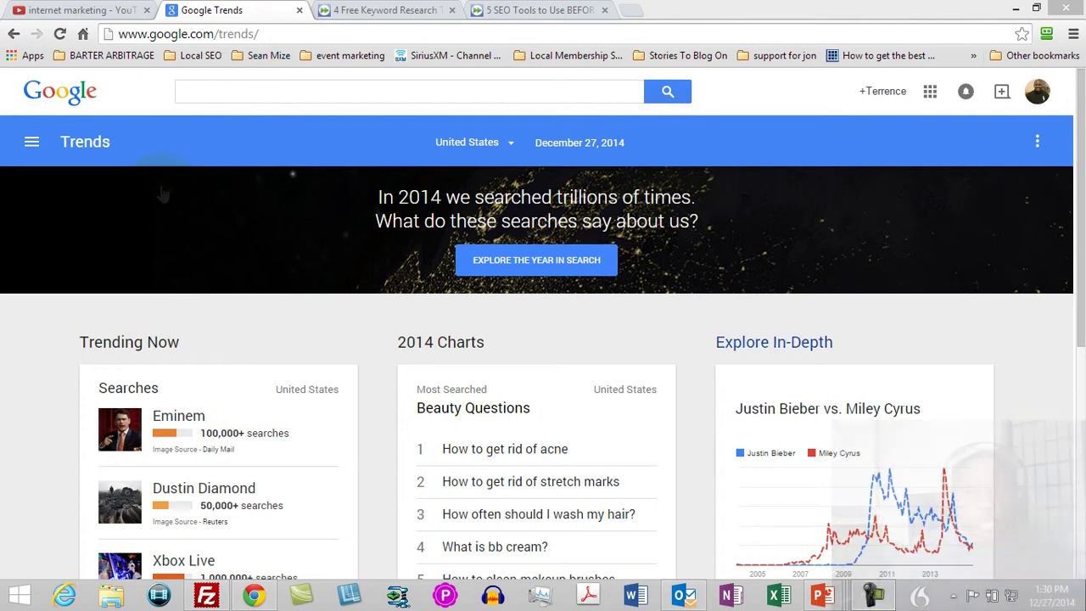
left_click(164, 194)
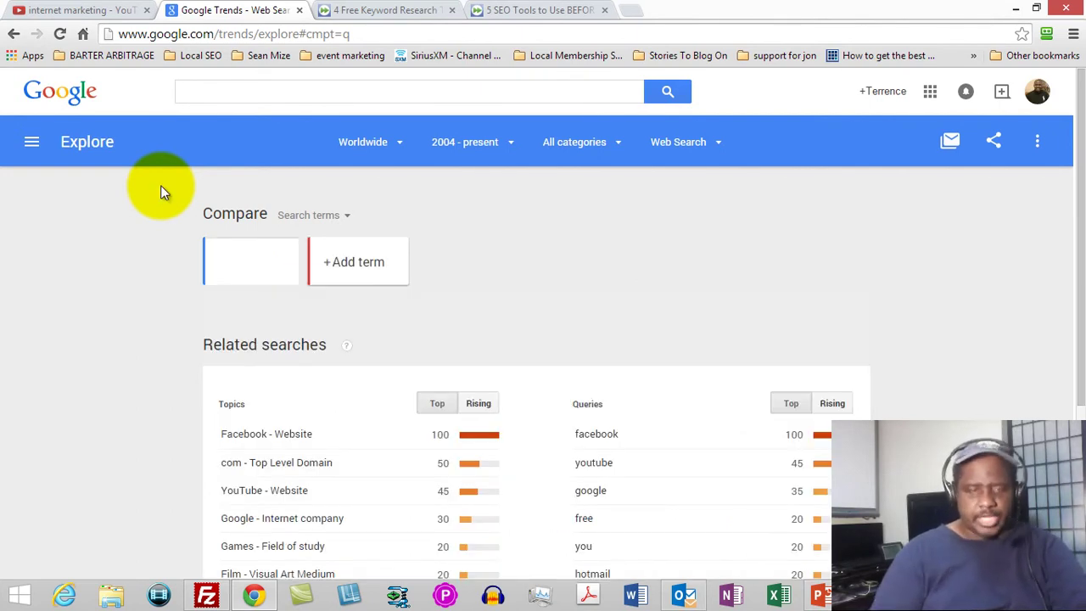
type("dog ")
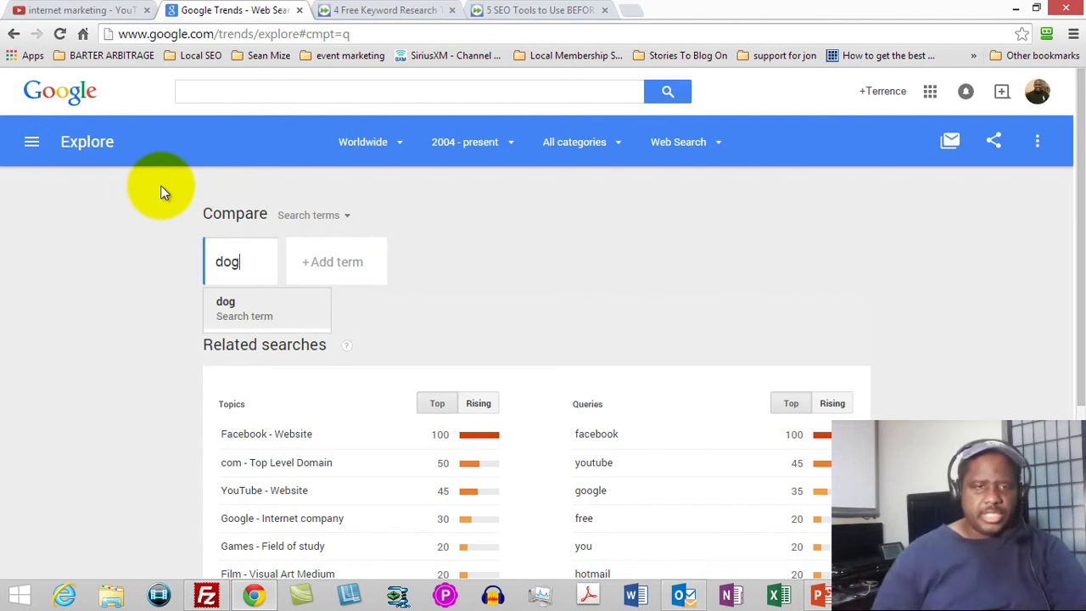
type("tra")
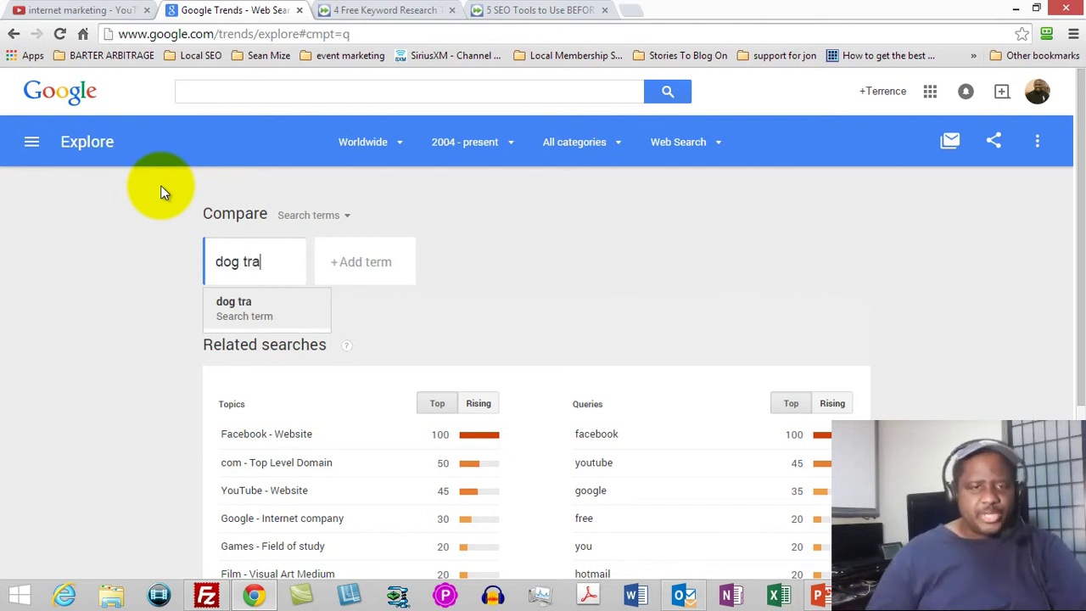
type("ining")
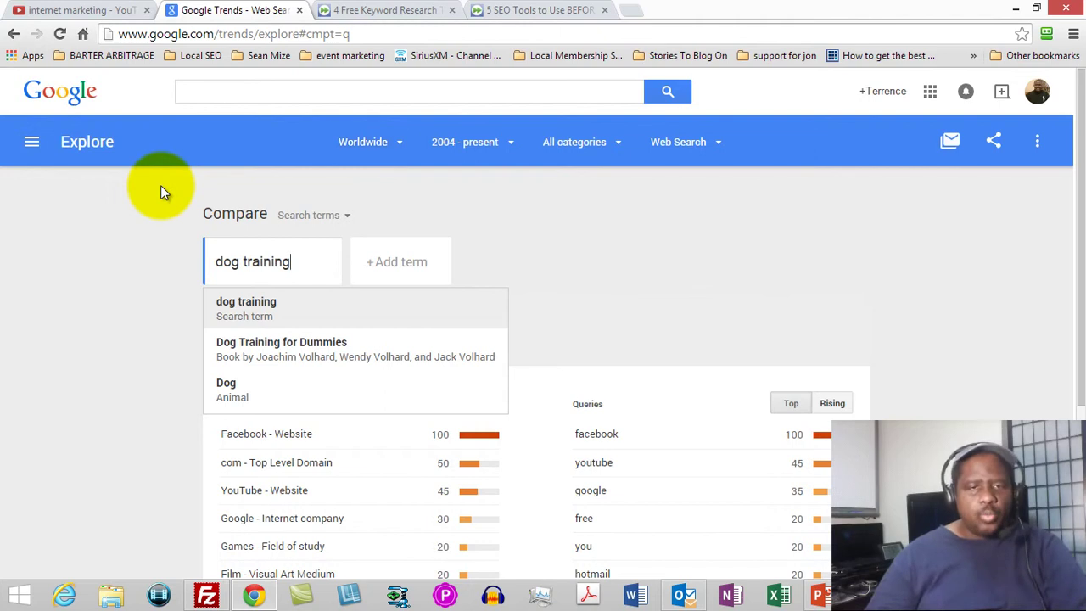
key("Return")
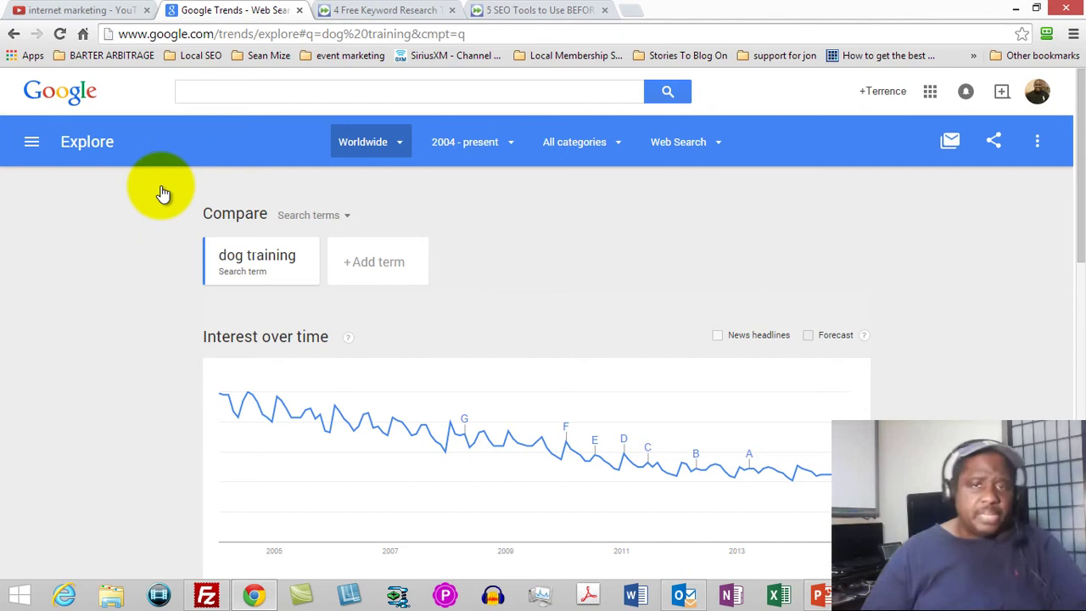
- Set the time range of the dog training trend to Past 12 months
key("Tab")
key("Return")
key("Down")
key("Down")
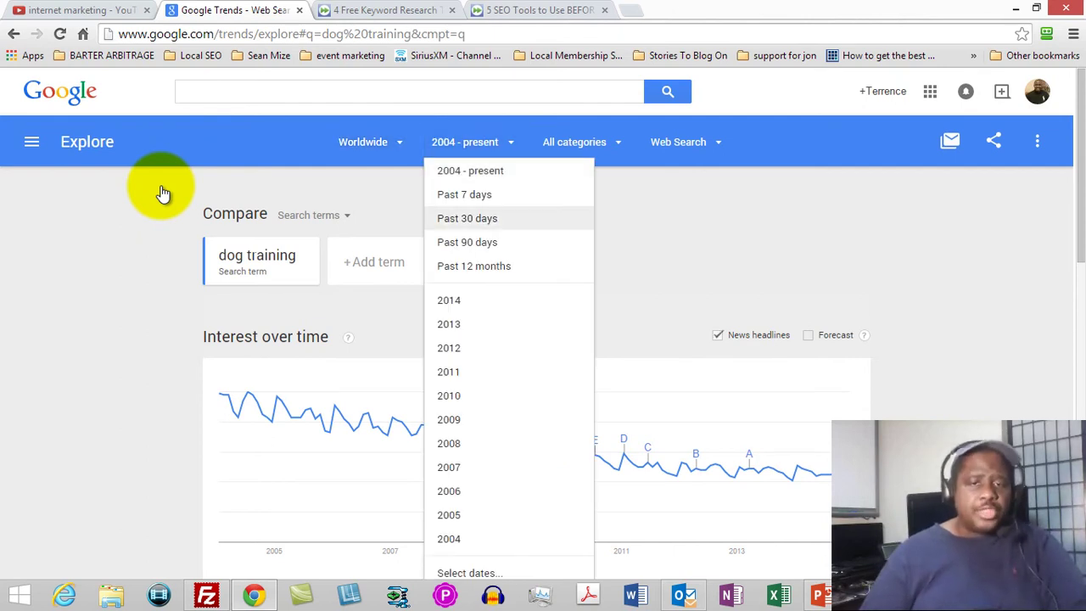
key("Down")
key("Down")
key("Up")
key("Down")
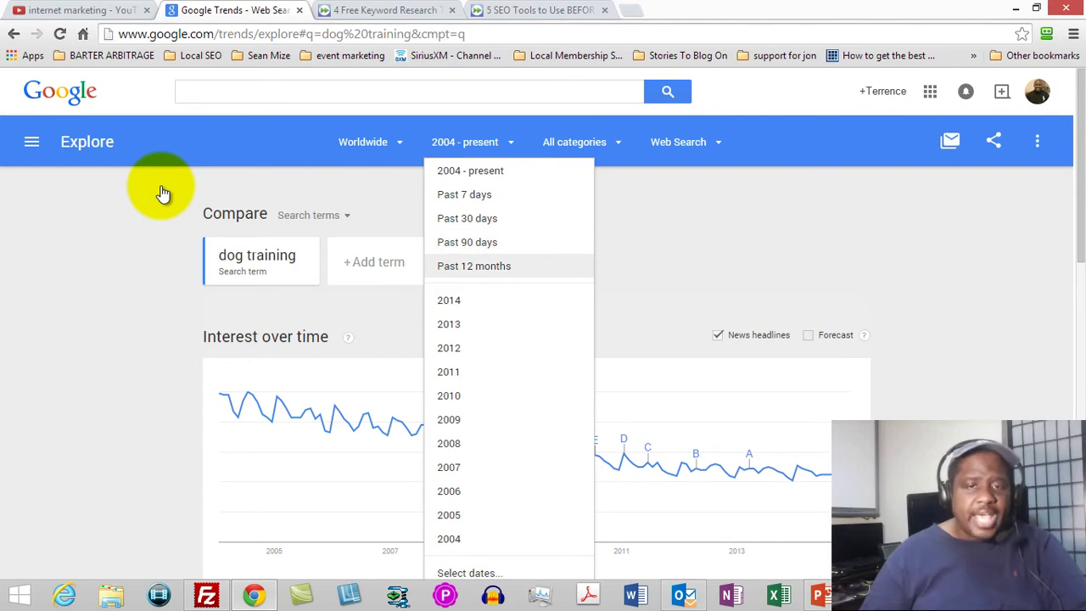
key("Return")
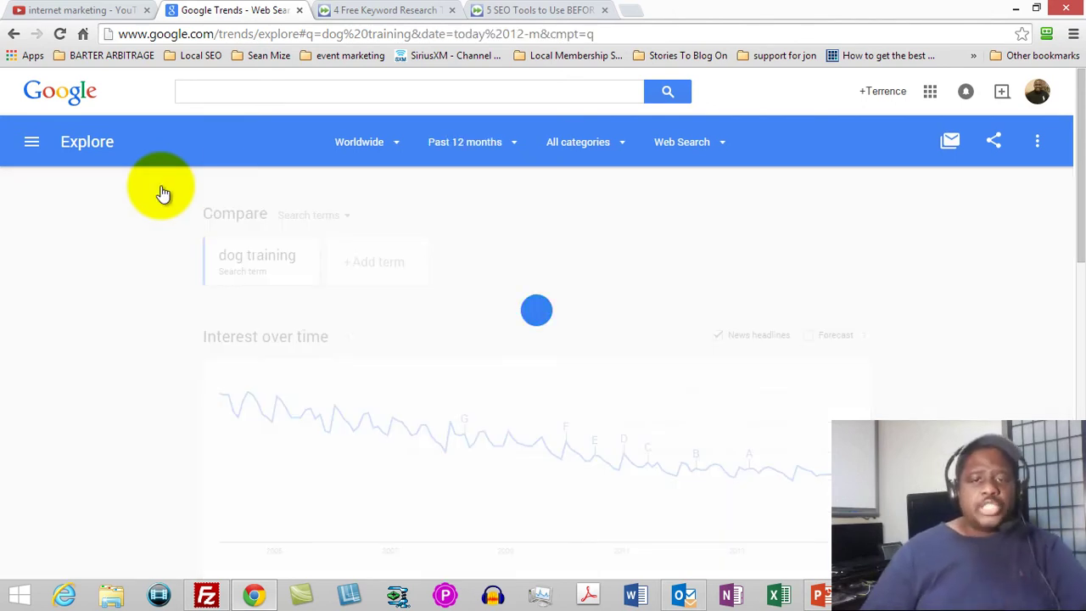
- Look through the category choices and the search types offered for the dog training trend, from Web Search to YouTube Search
key("Tab")
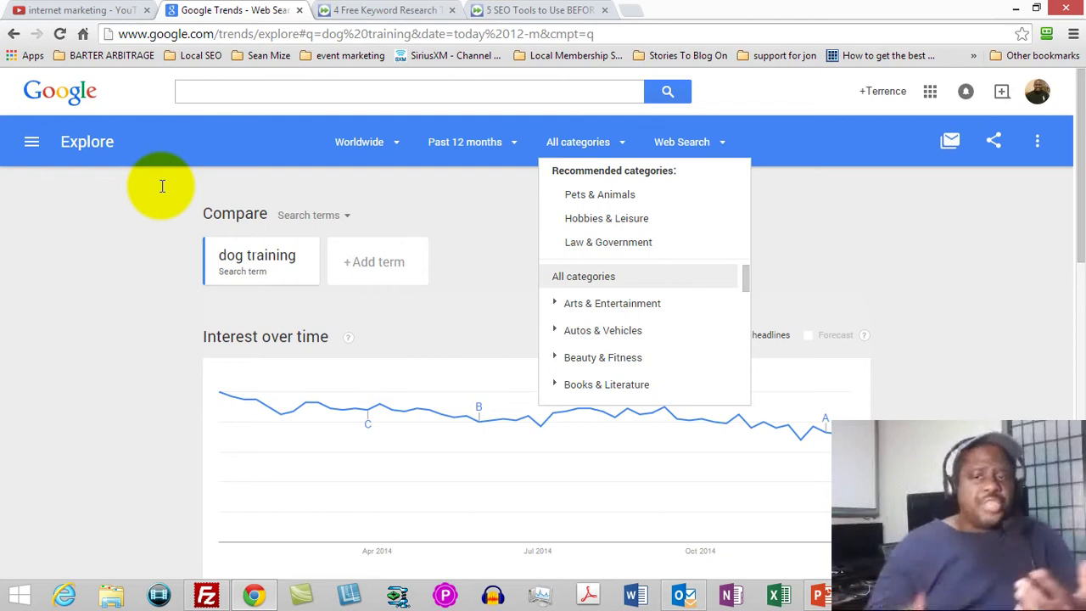
key("Tab")
key("Return")
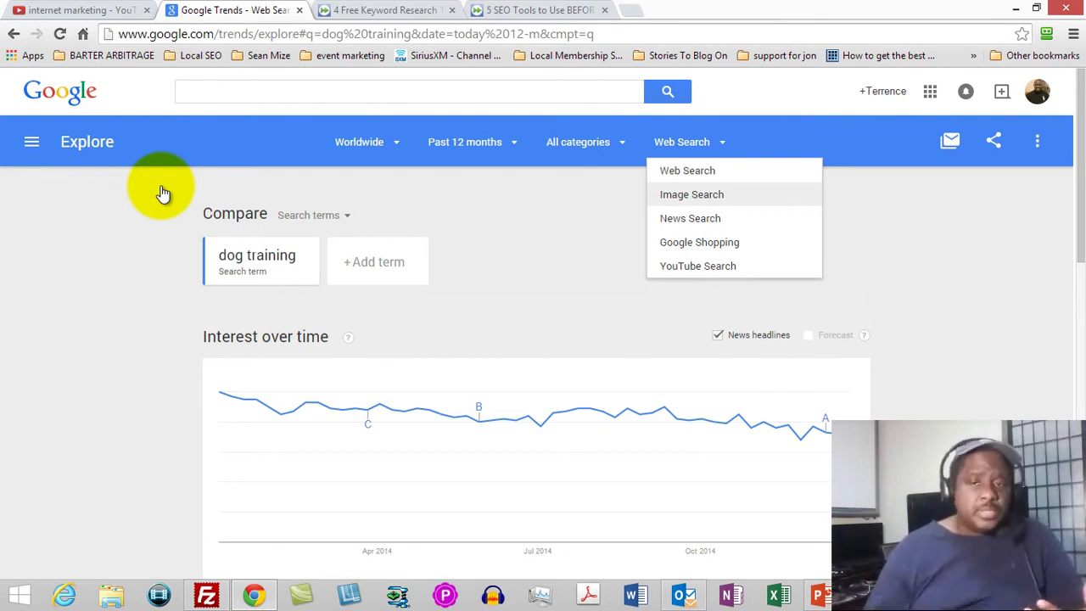
key("Down")
key("Down")
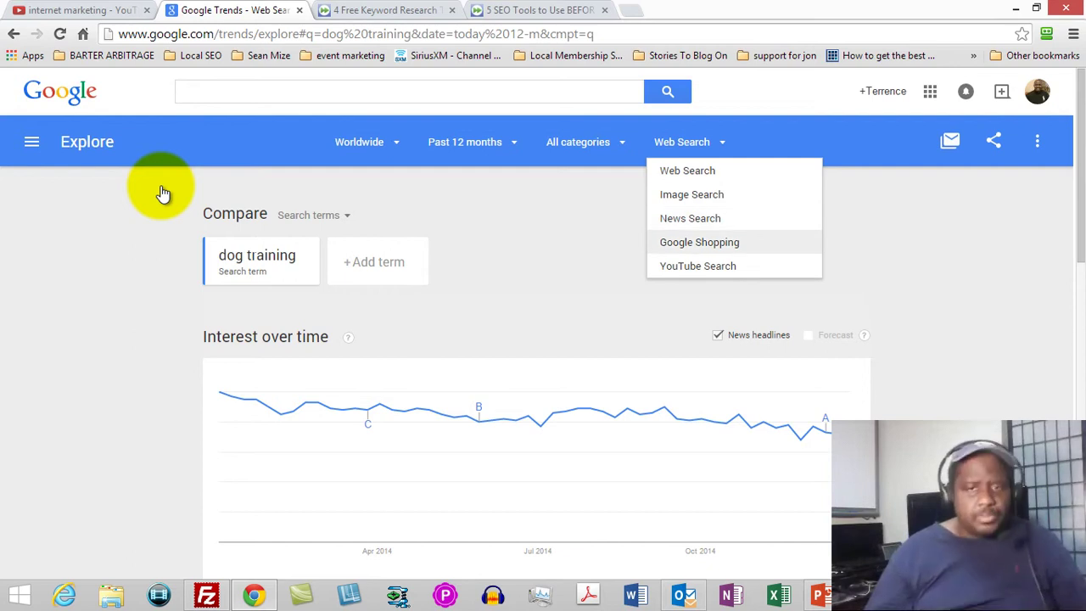
key("Down")
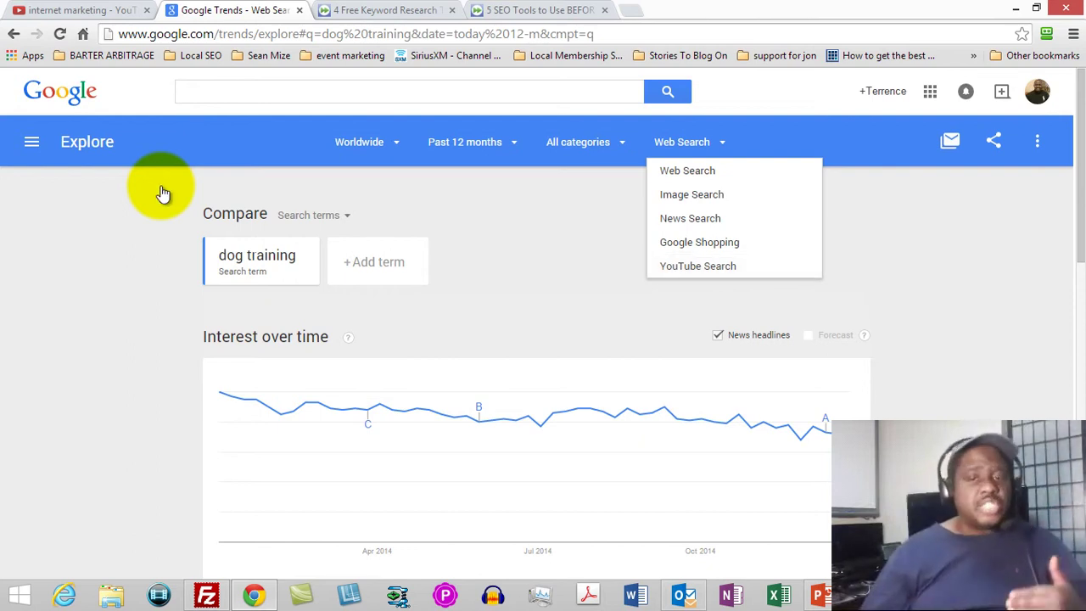
left_click(164, 193)
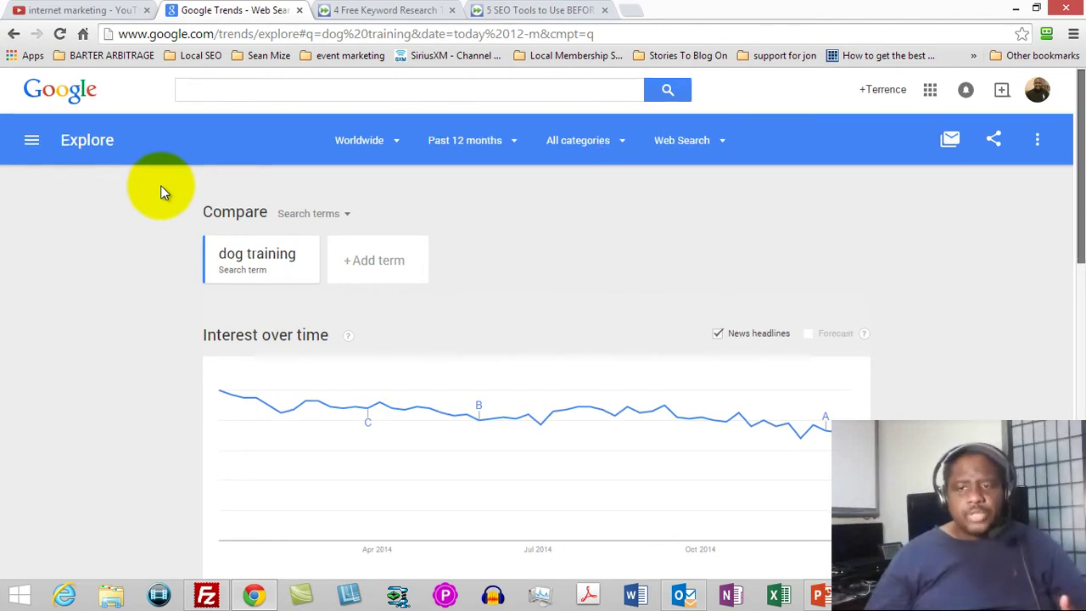
- Review the regional interest and related searches for dog training, and switch the related queries to Rising
scroll(164, 192, "down", 1)
scroll(164, 192, "down", 1)
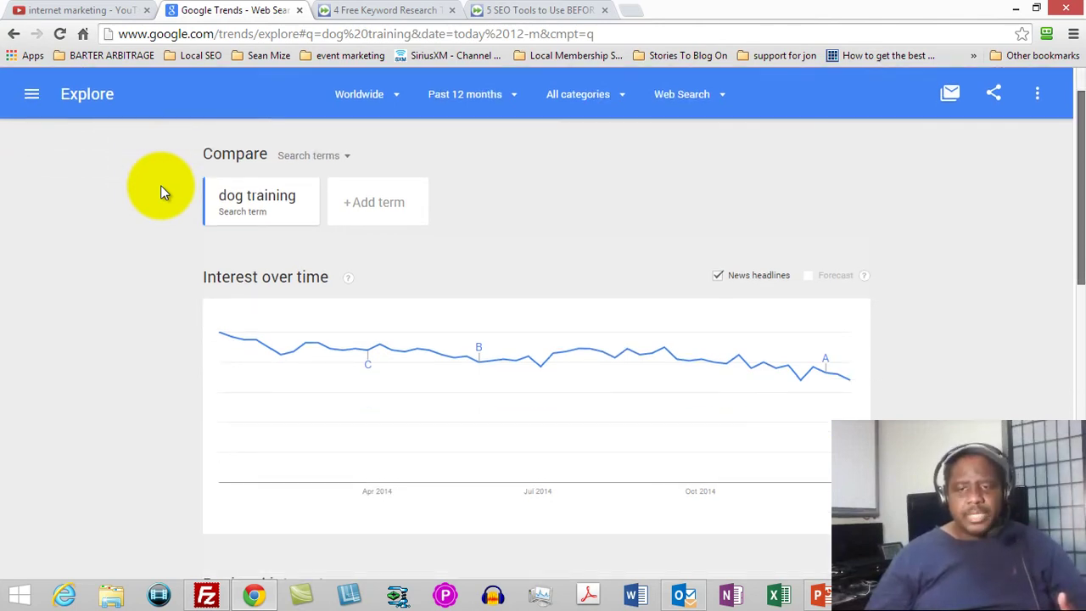
scroll(163, 192, "down", 6)
scroll(164, 192, "down", 1)
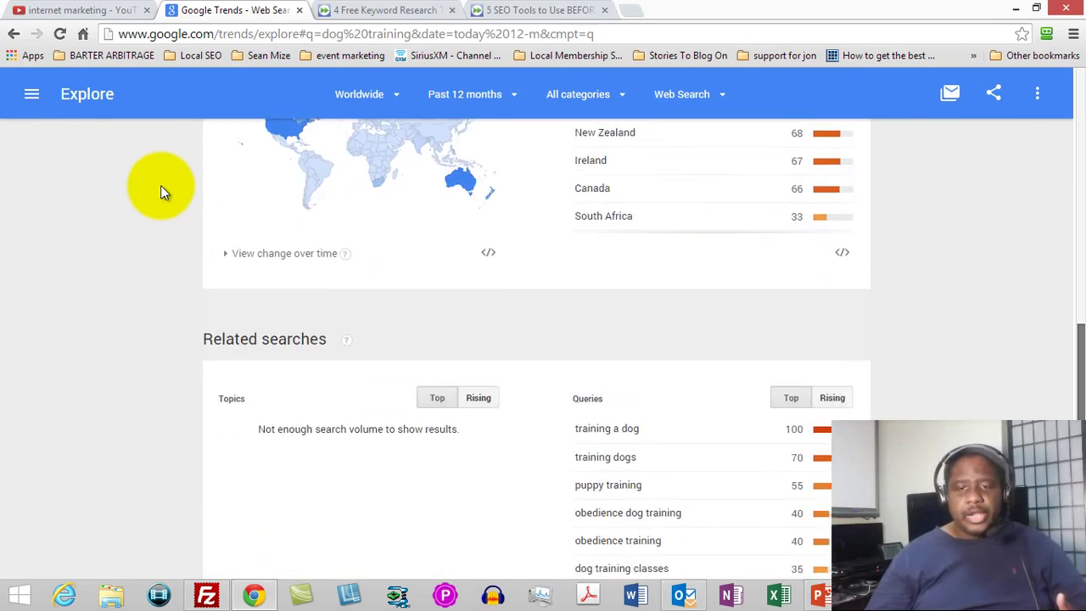
scroll(163, 192, "down", 1)
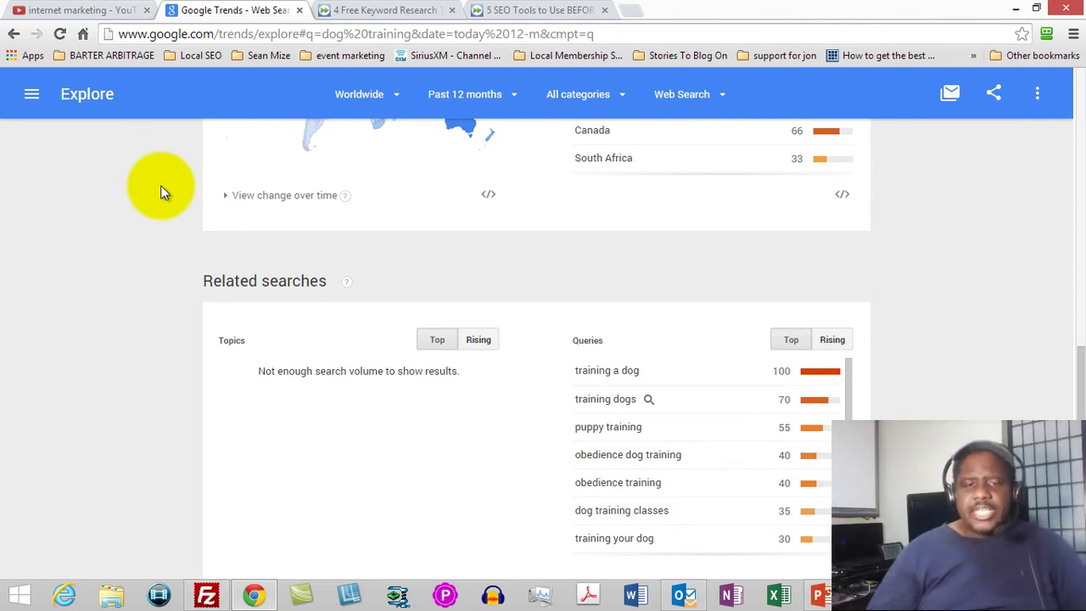
scroll(163, 192, "down", 2)
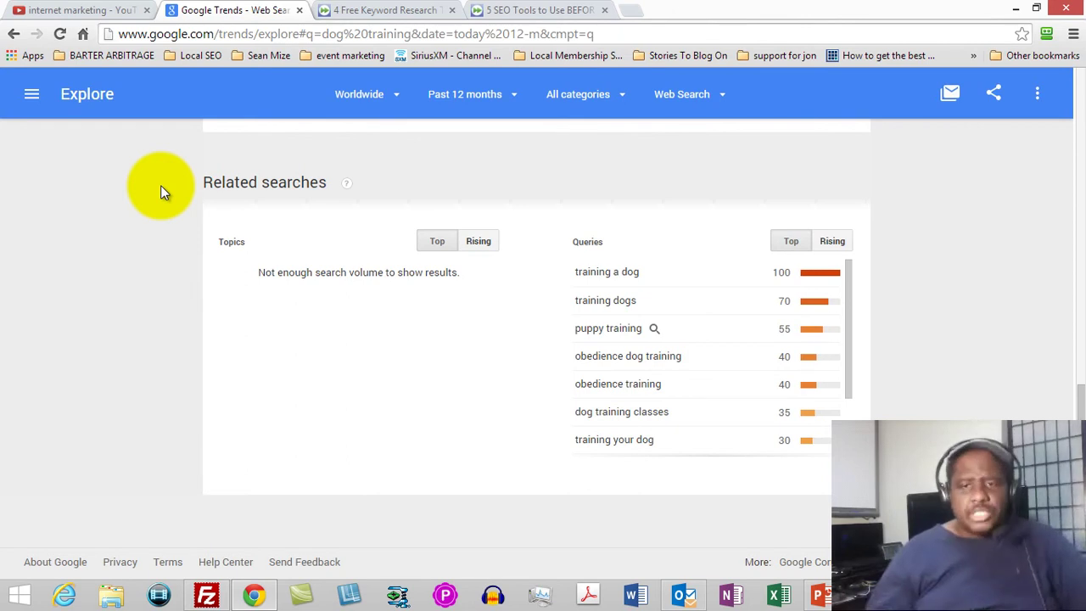
left_click(832, 241)
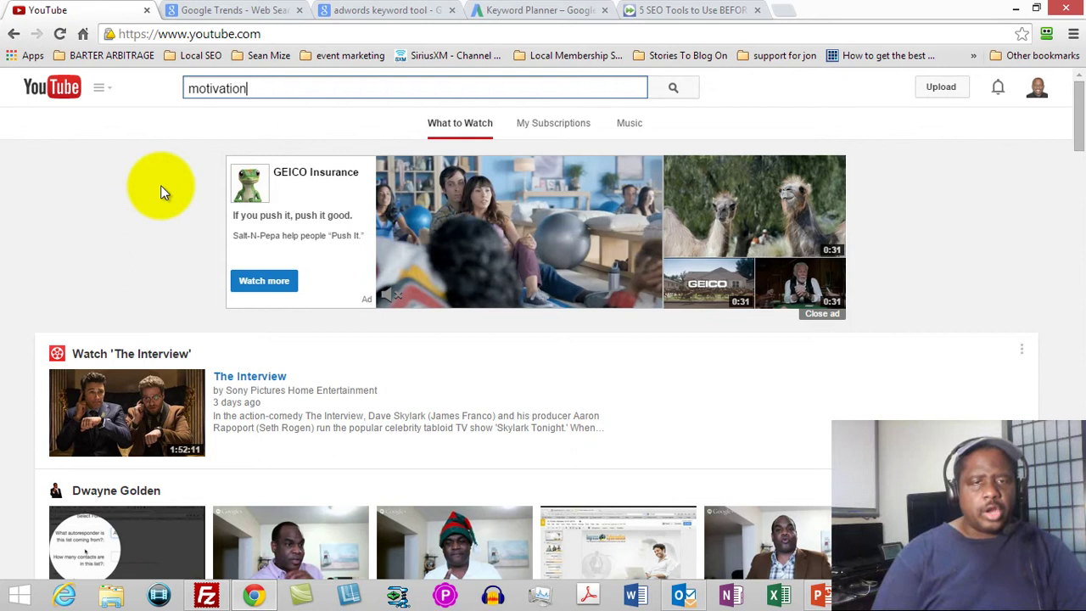
- Extend the YouTube search term "motivation" with the word "for"
type("for")
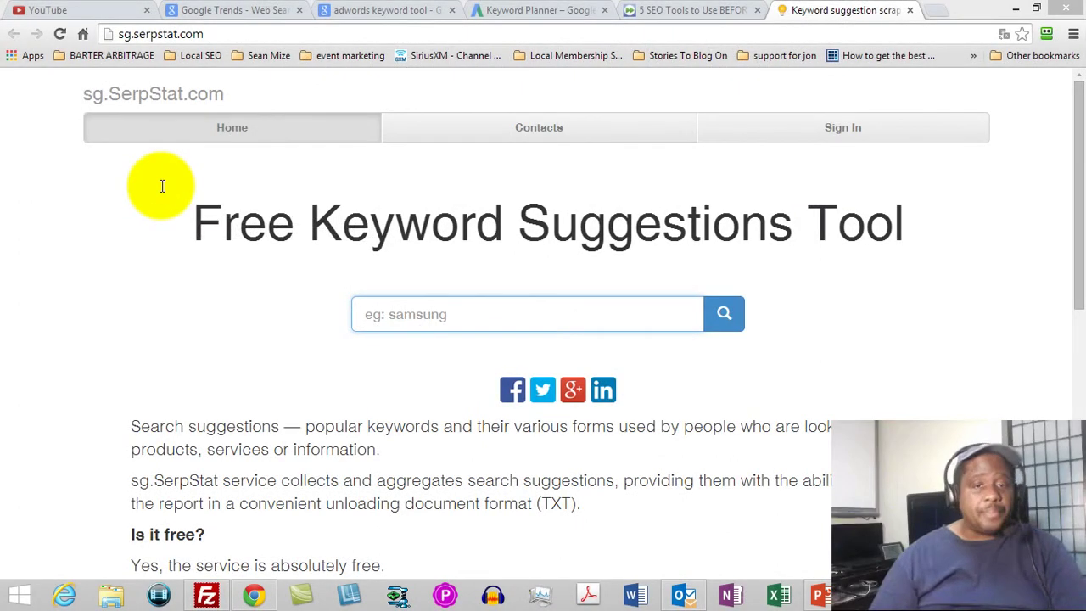
- Search the sg.SerpStat keyword suggestions tool for "motivation" and limit the suggestions to Only questions
left_click(162, 186)
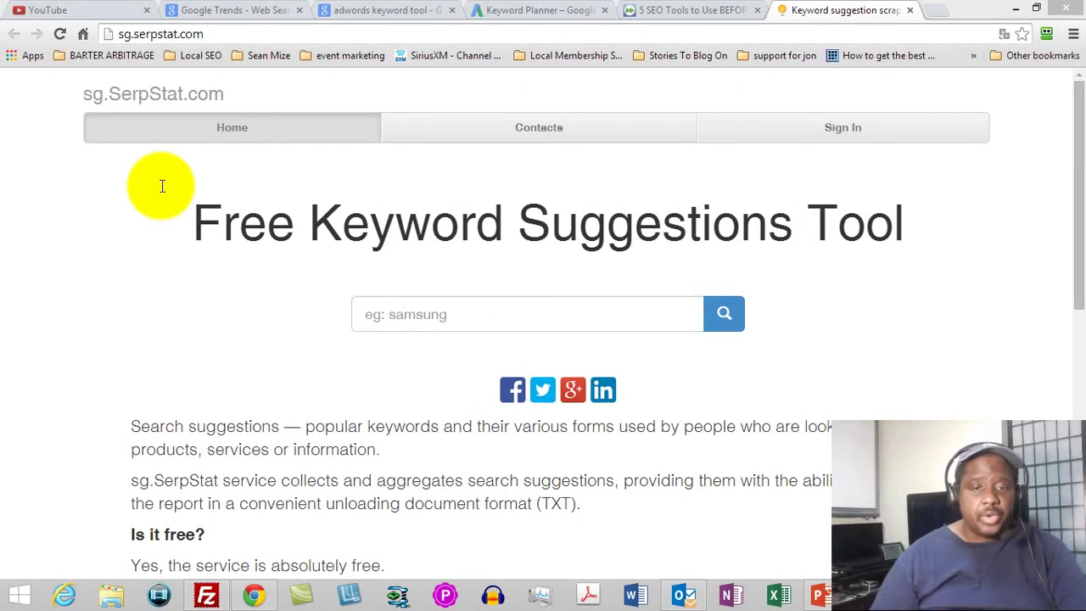
key("Tab")
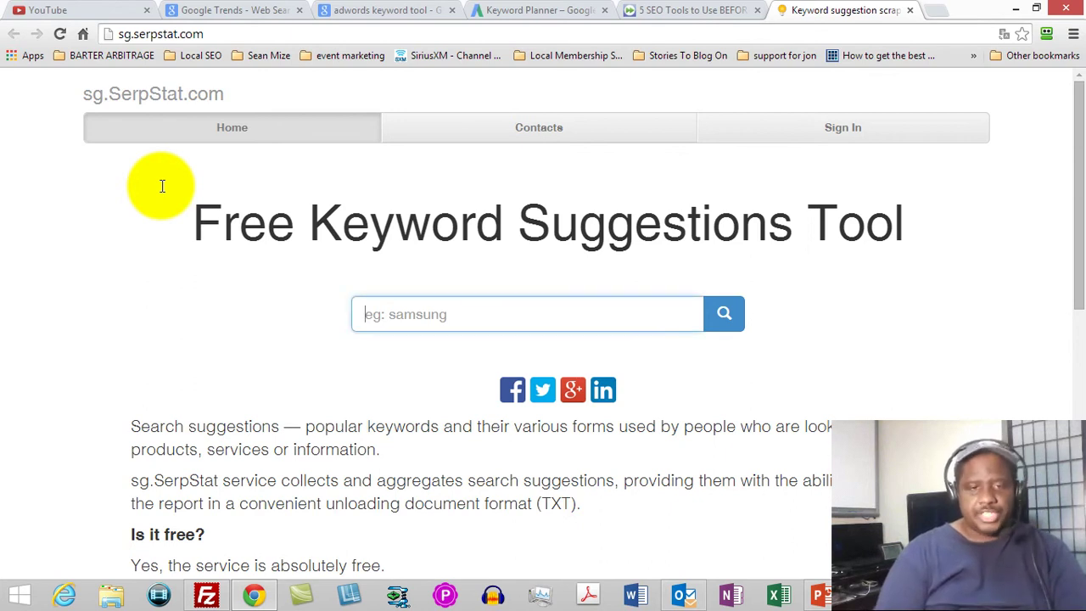
type("motiv")
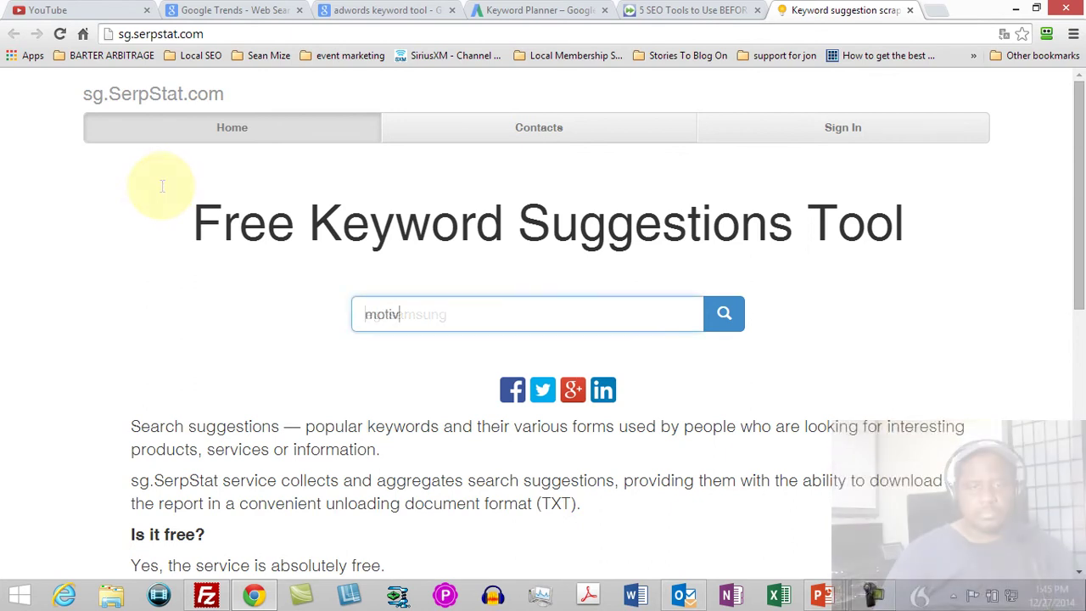
type("at")
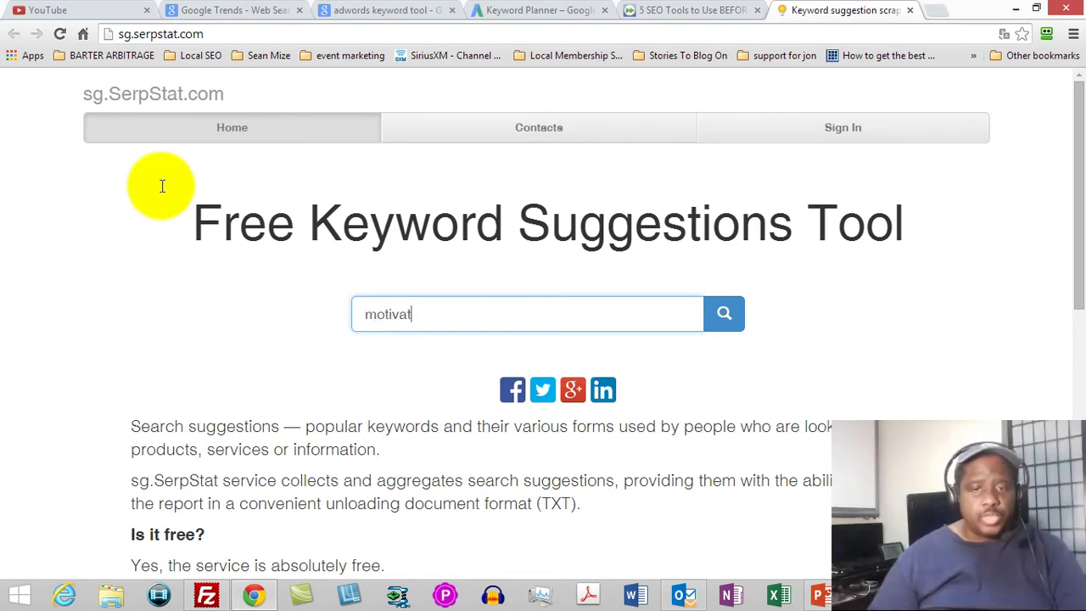
type("ion")
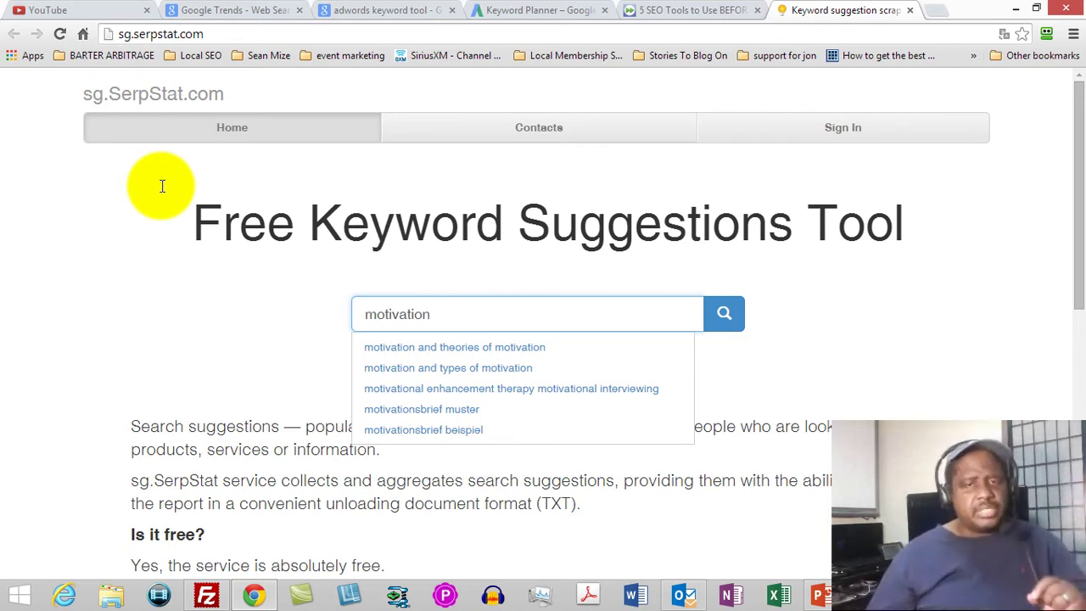
key("Down")
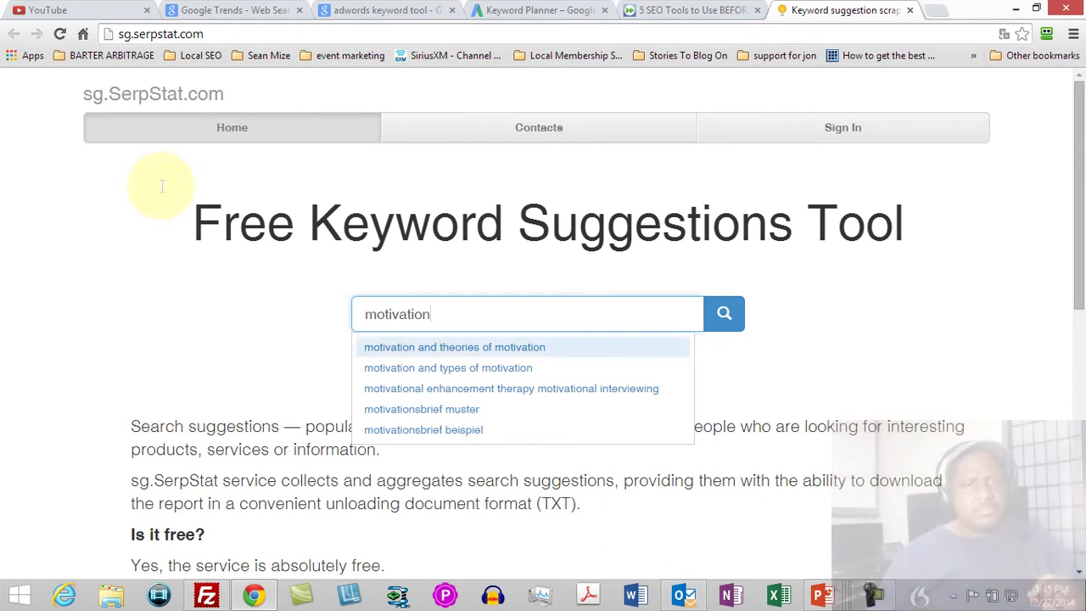
key("Up")
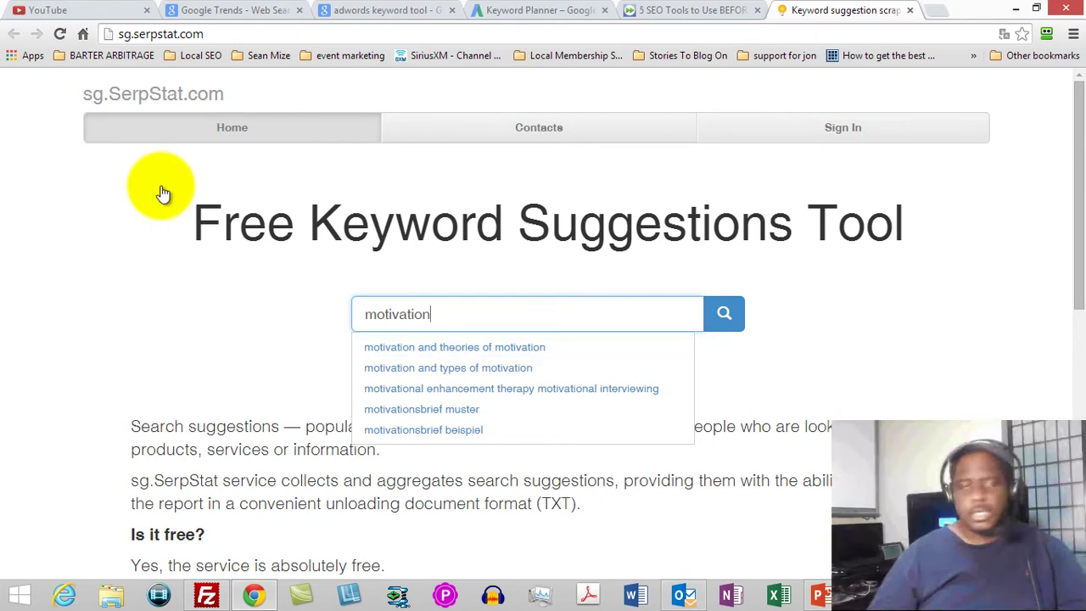
key("Return")
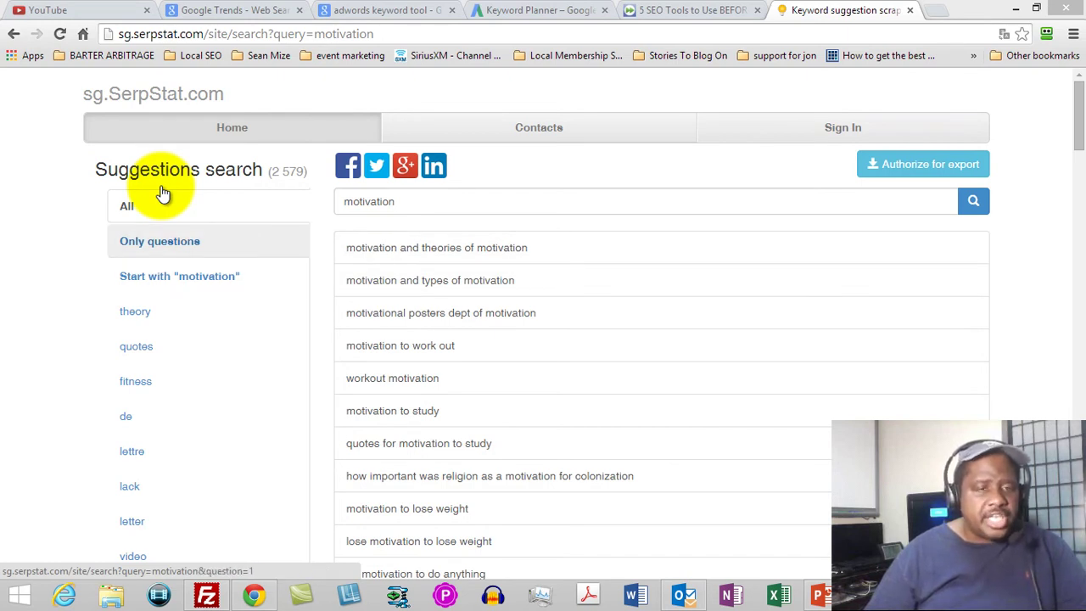
left_click(164, 193)
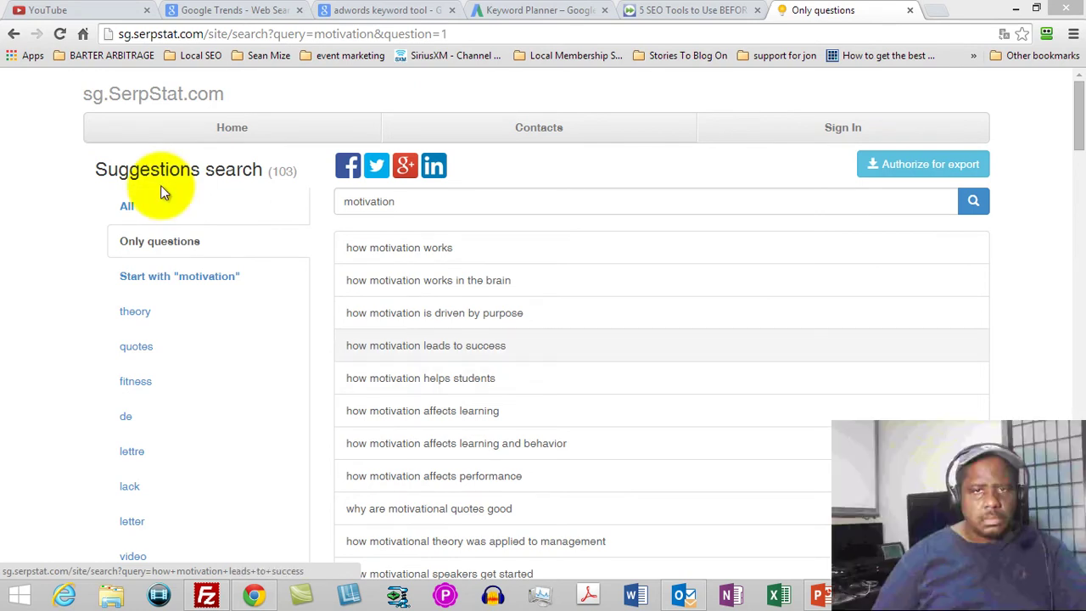
- Reveal the Cyfe bullet on the presentation's niche and keywords slide, and view the Cyfe homepage in the browser before returning to the slide
key("alt+Tab")
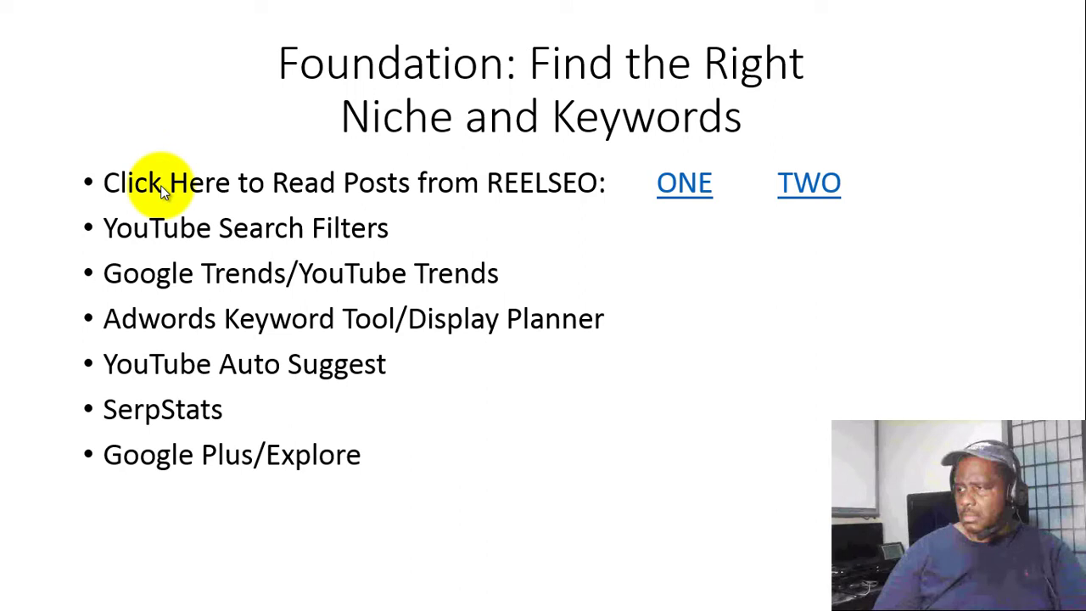
left_click(164, 191)
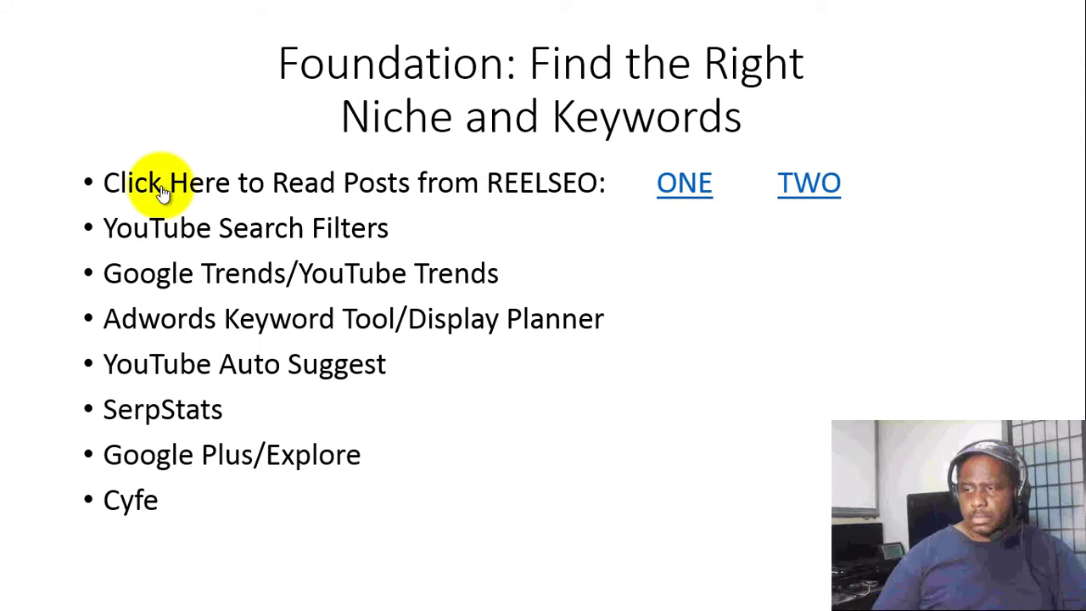
key("alt+Tab")
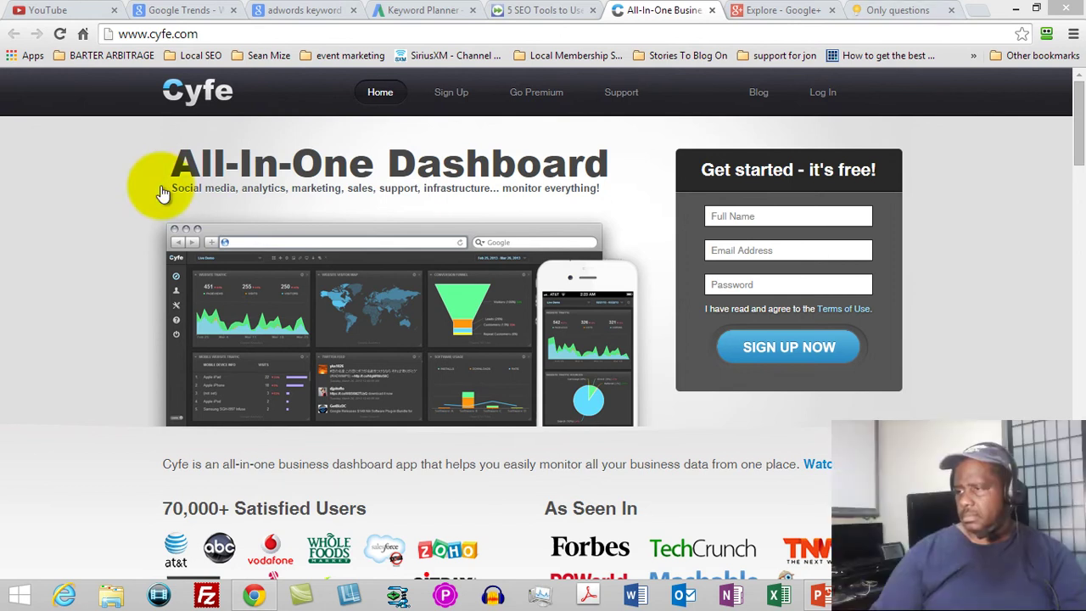
key("alt+Tab")
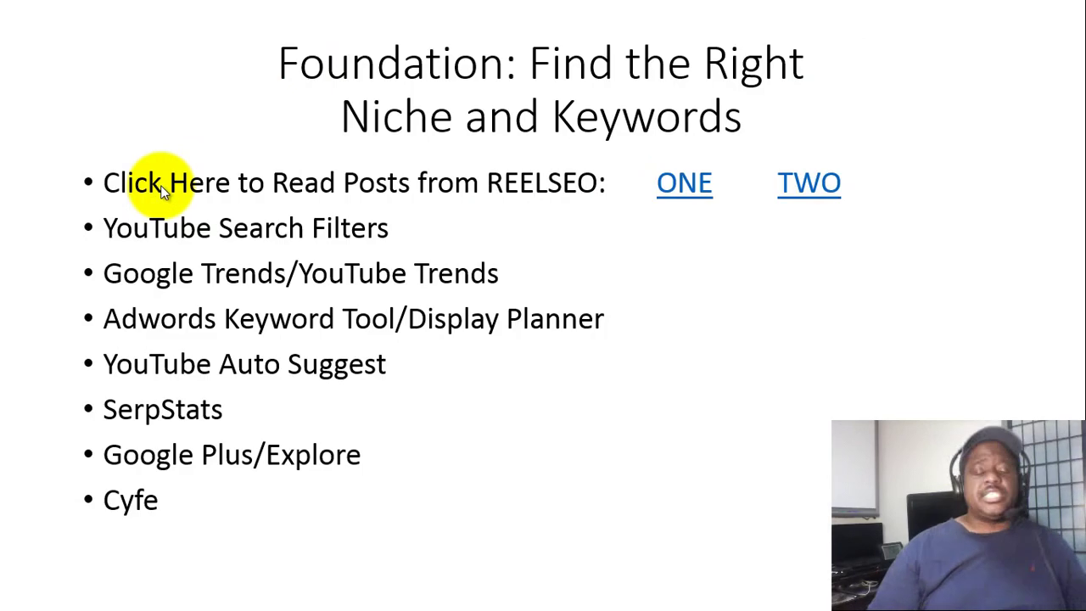